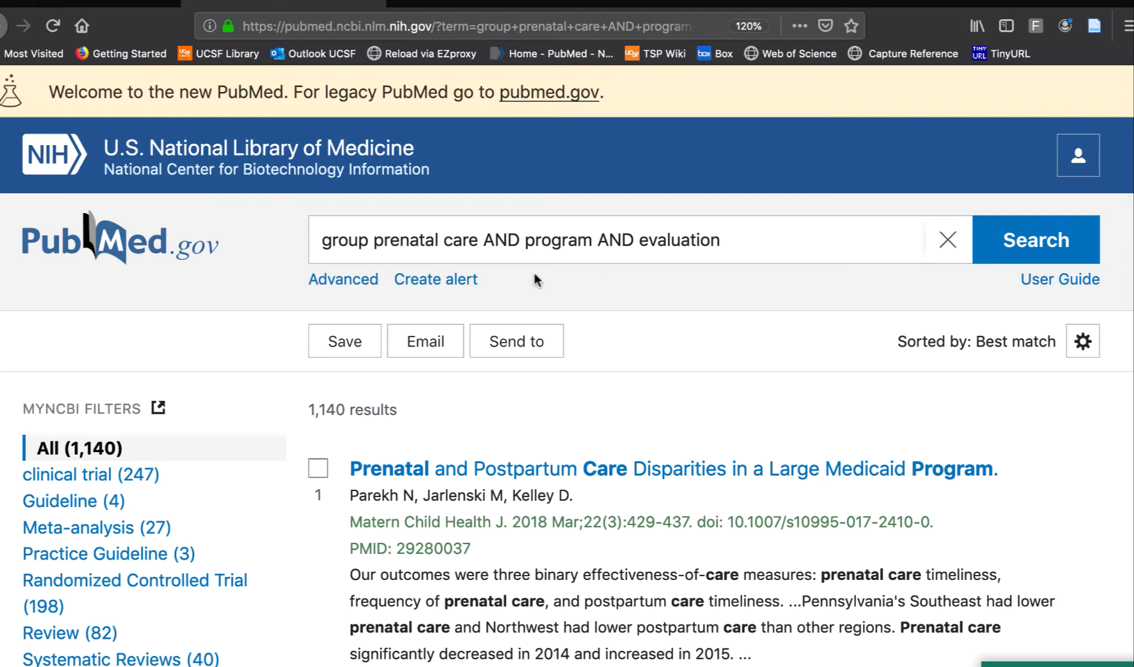
Create an email alert for this search and select its saved-search name for replacement with 'group prenatal care'
left_click(419, 285)
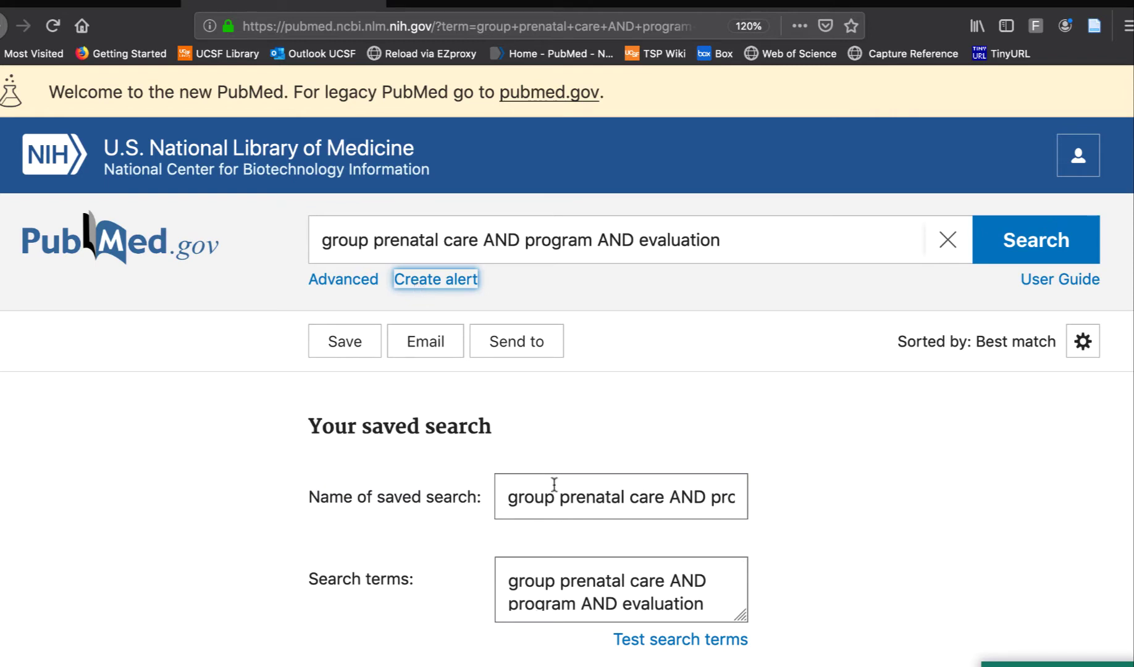
left_click(553, 494)
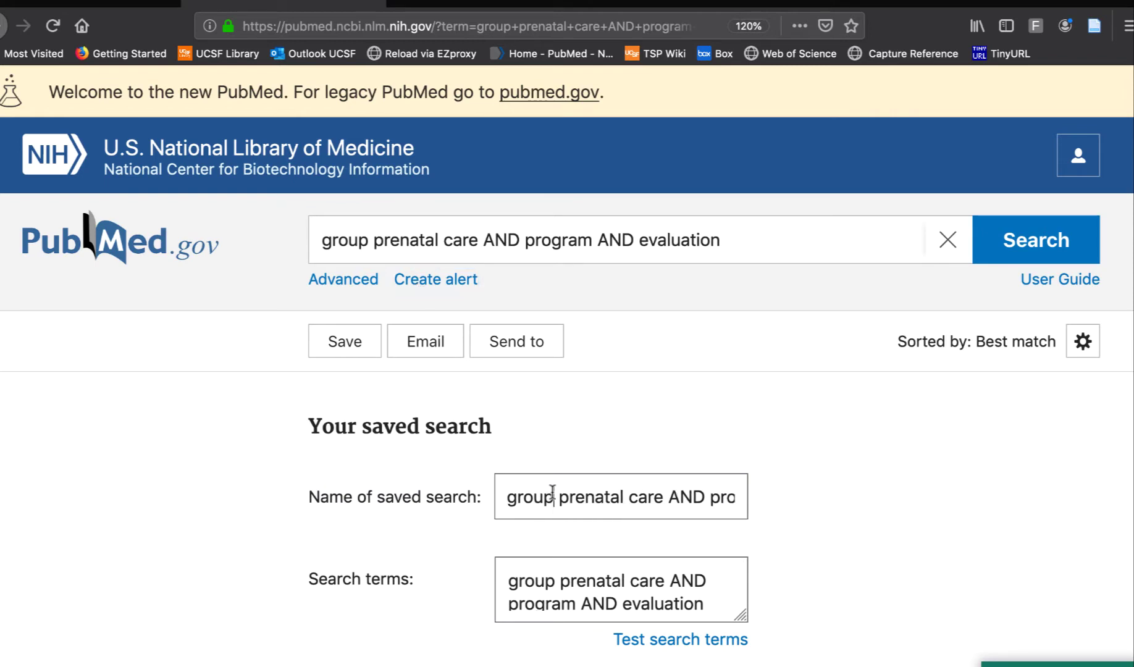
key("ctrl+a")
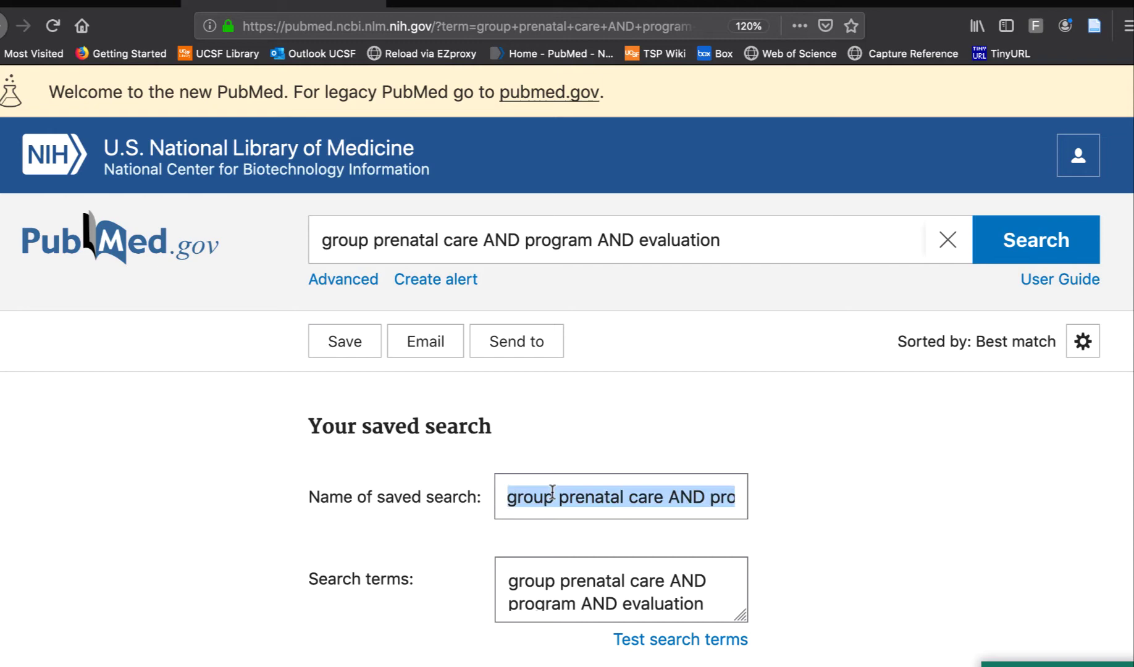
type("group prenatal care")
Save the alert with weekly frequency, Tuesday delivery and at most 20 items per email
left_click(857, 513)
scroll(857, 513, "down", 3)
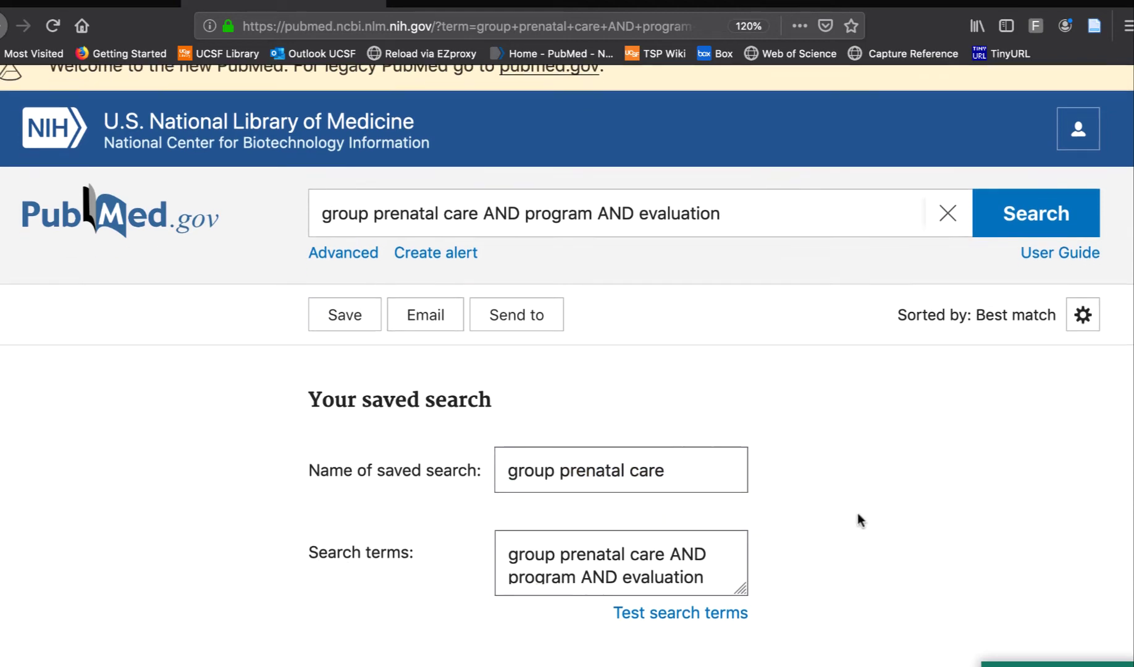
scroll(857, 514, "down", 2)
scroll(858, 515, "down", 2)
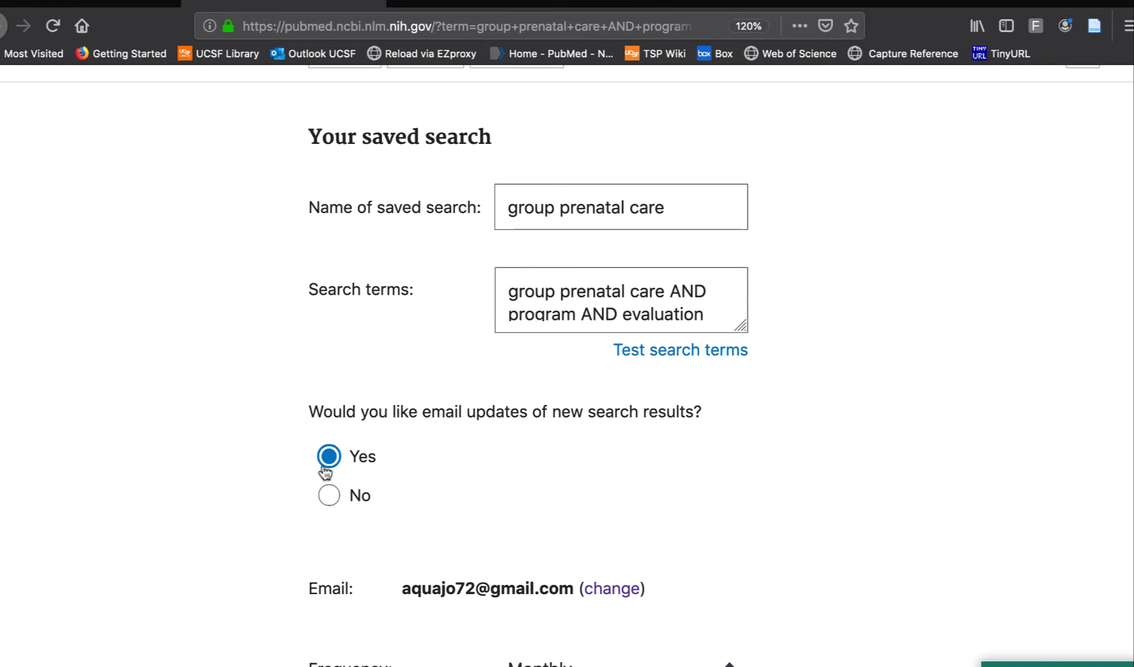
scroll(502, 478, "down", 3)
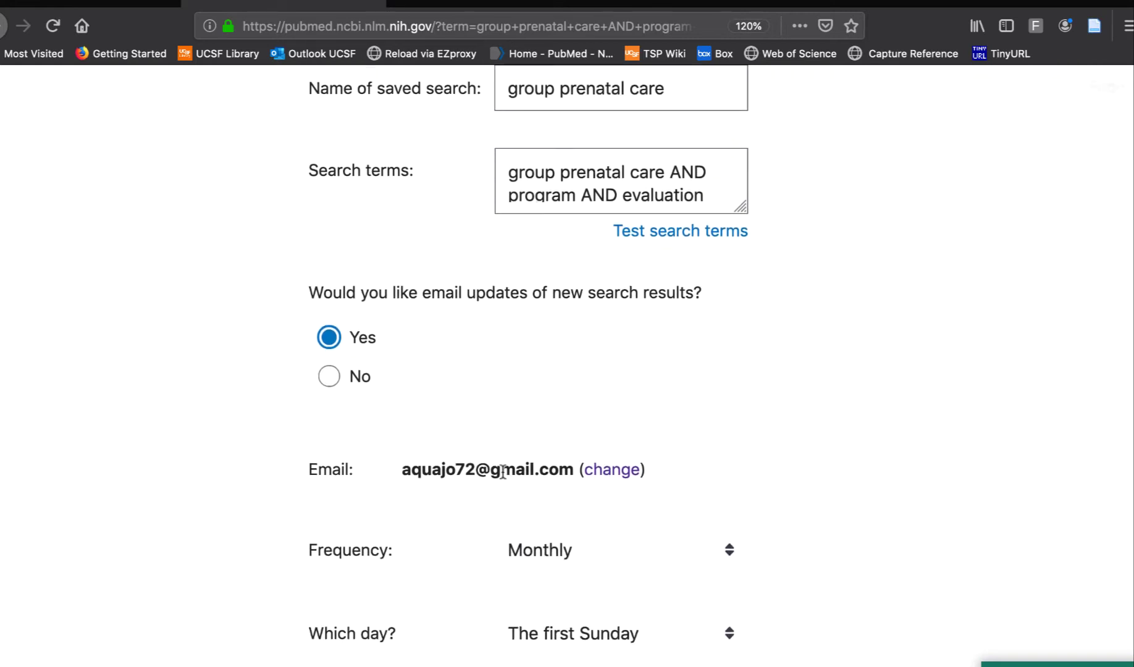
left_click(729, 548)
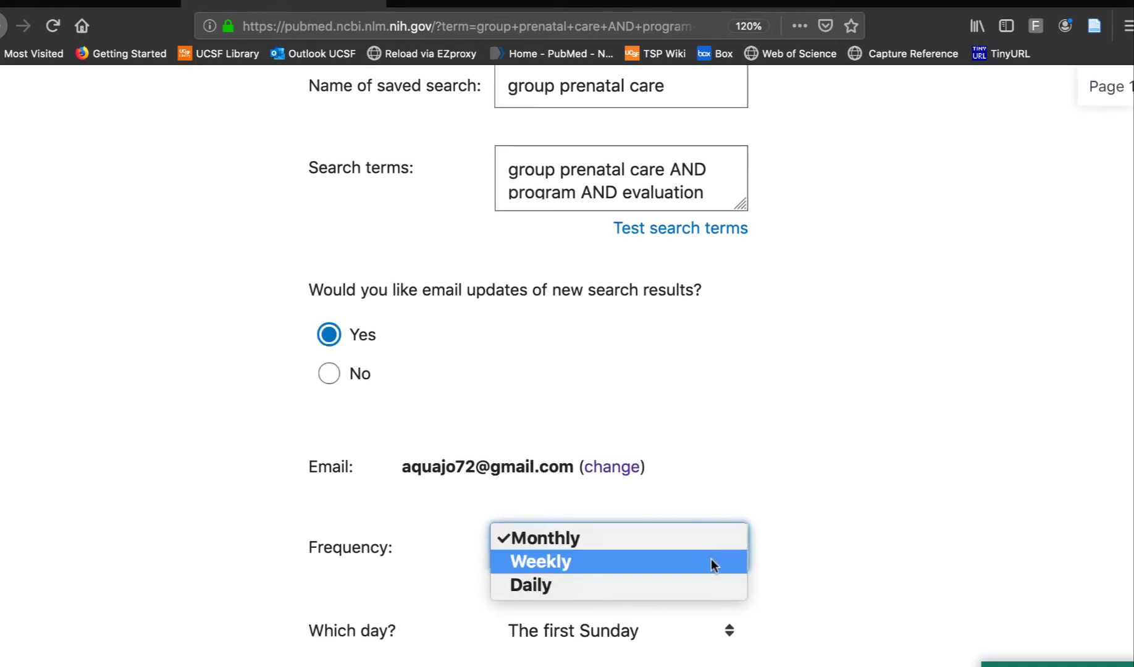
left_click(710, 561)
scroll(753, 554, "down", 3)
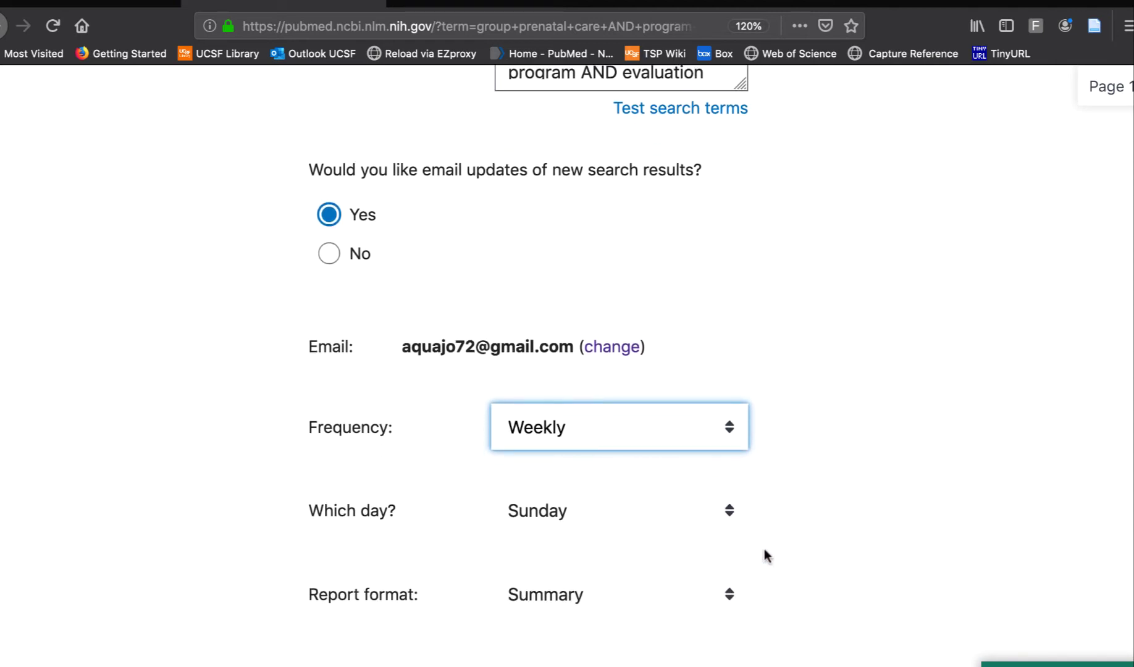
left_click(730, 510)
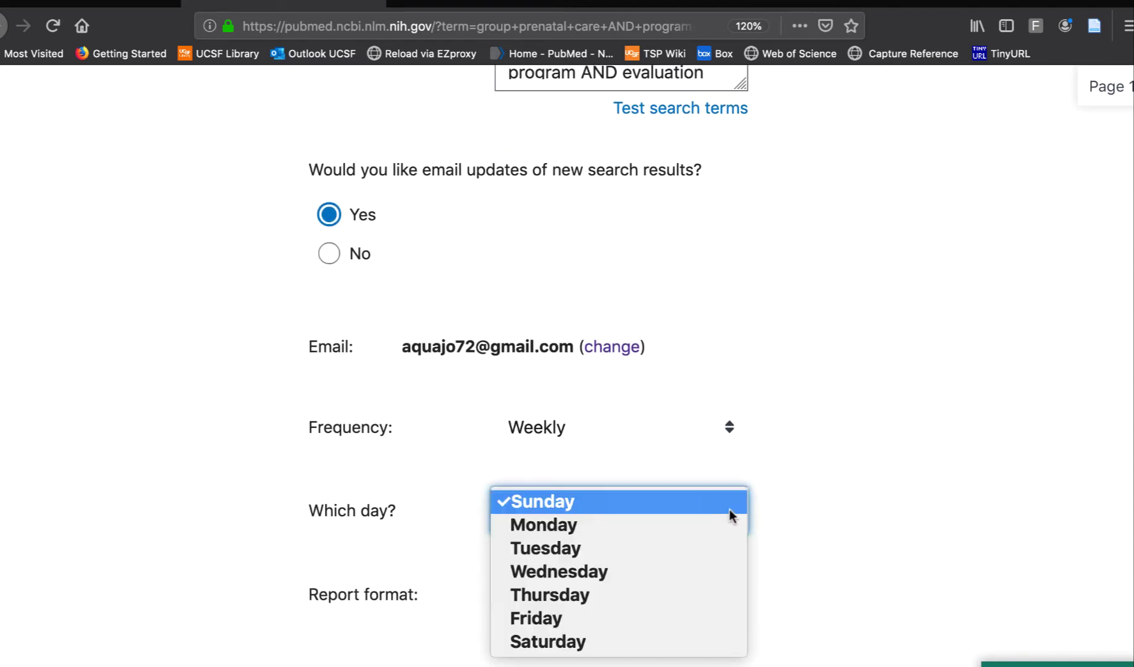
left_click(702, 548)
scroll(793, 555, "down", 3)
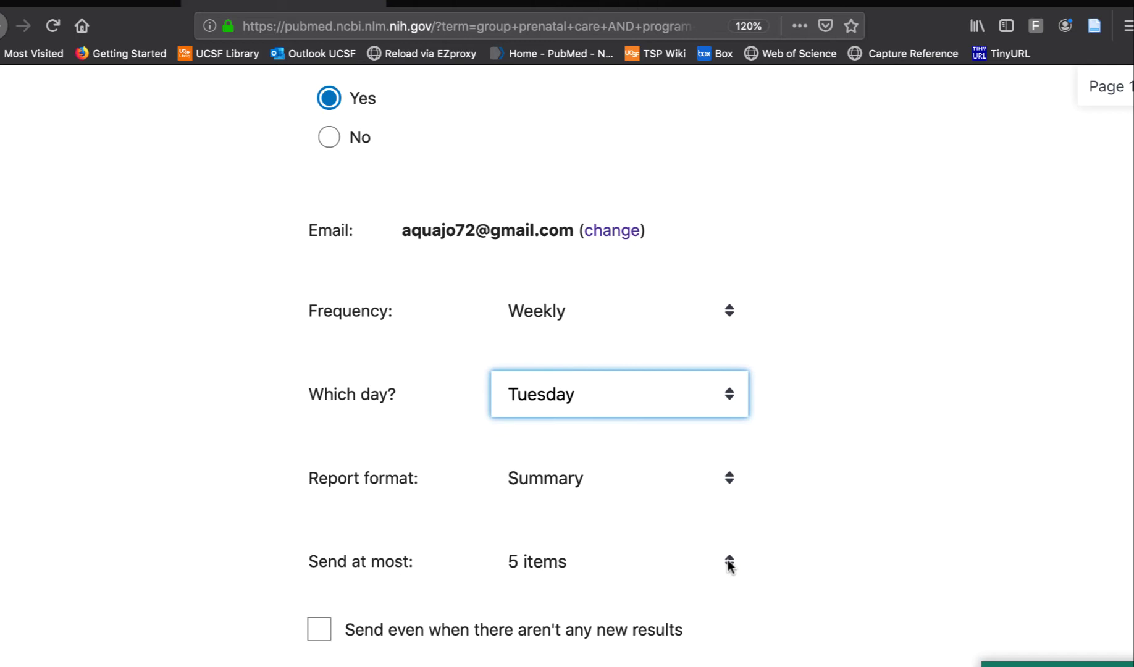
left_click(727, 560)
left_click(698, 592)
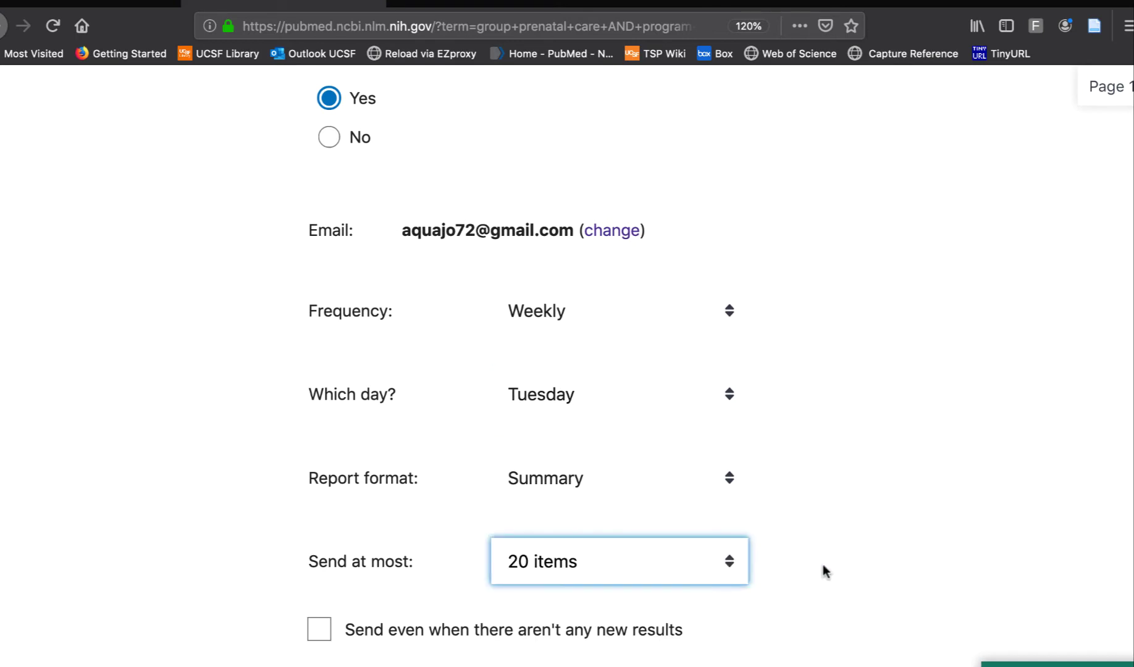
scroll(826, 570, "down", 1)
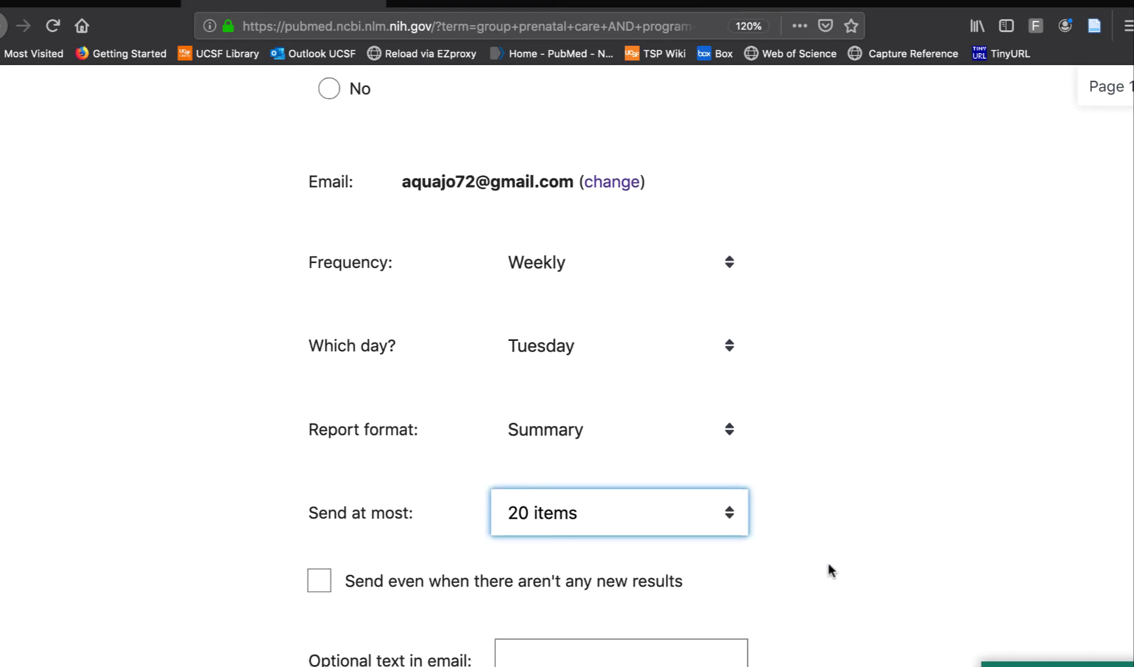
scroll(830, 569, "down", 2)
left_click(507, 664)
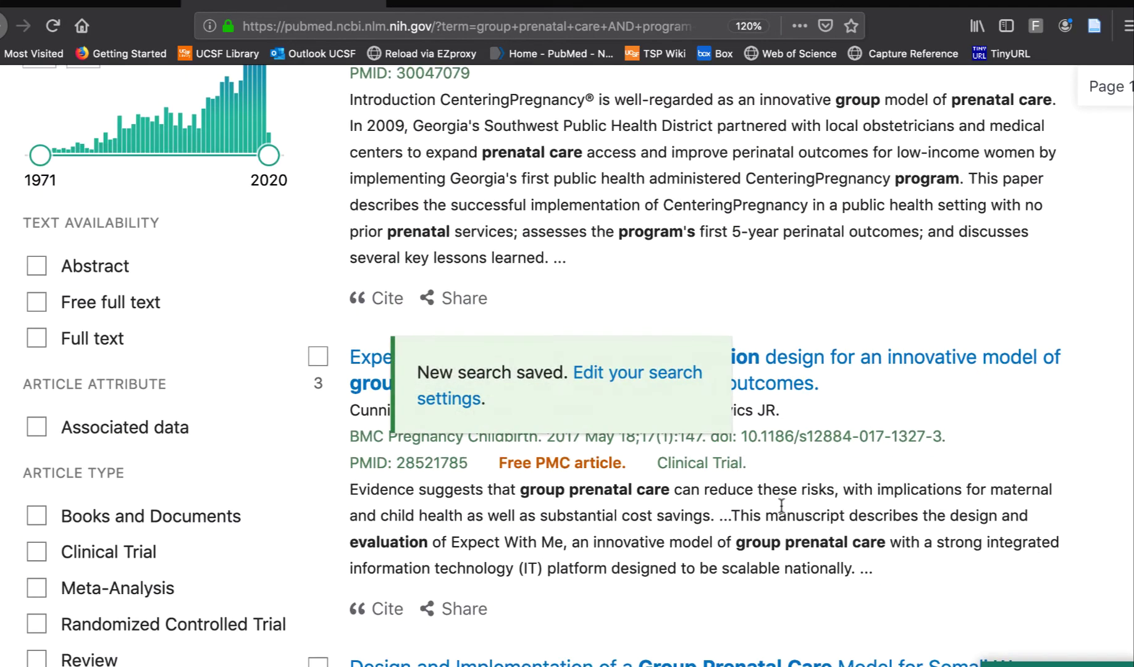
scroll(780, 505, "up", 3)
scroll(781, 505, "up", 2)
scroll(781, 506, "up", 3)
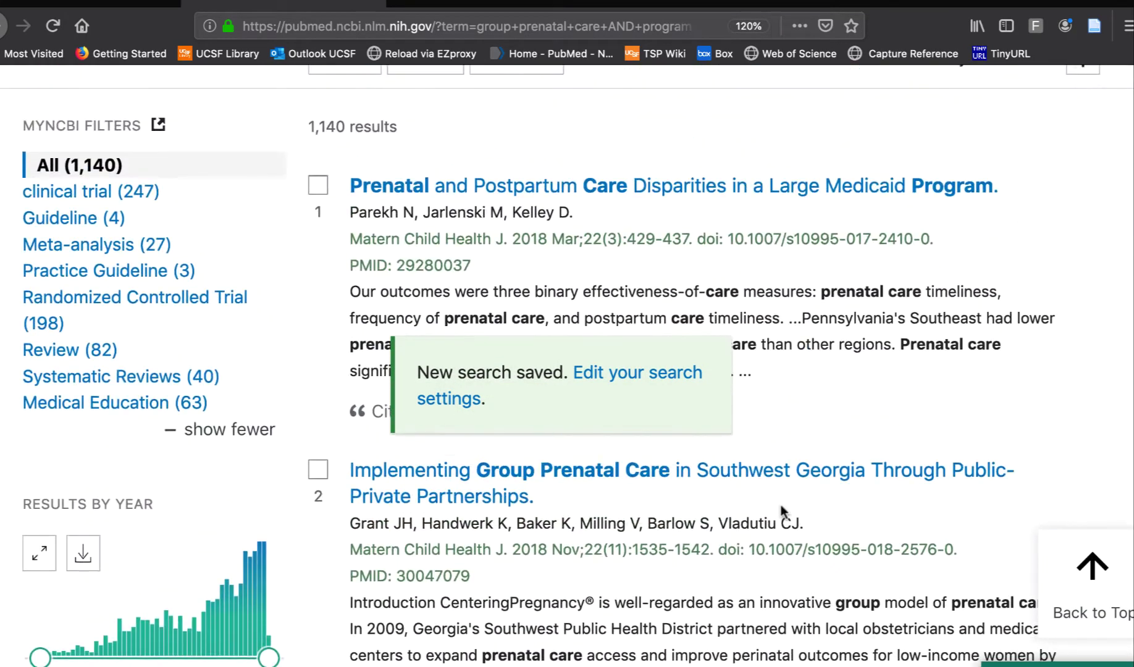
scroll(781, 506, "up", 4)
scroll(781, 505, "up", 1)
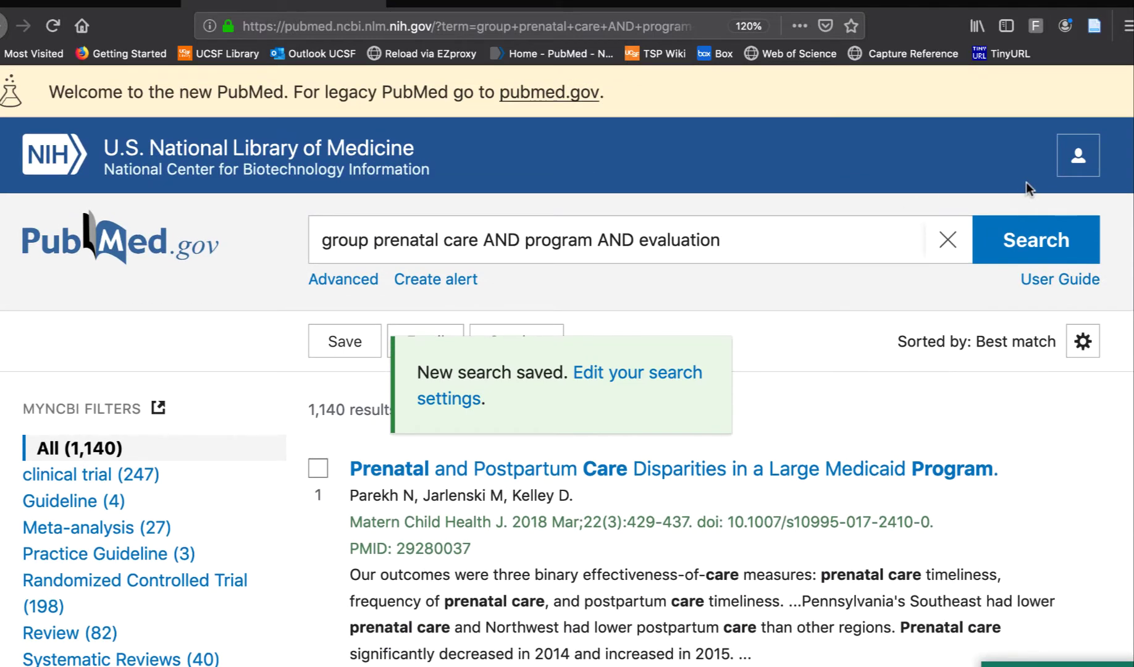
Show the account menu with its Dashboard and account settings links
left_click(1078, 165)
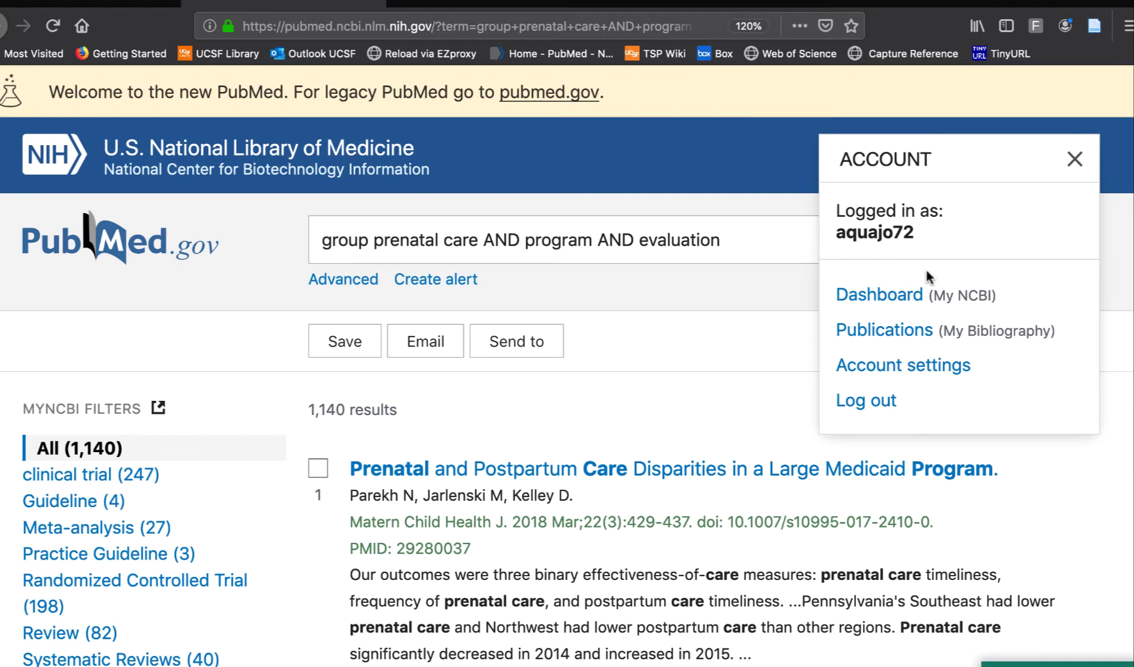
Check the 'group prenatal care' saved search on the My NCBI dashboard, then return to PubMed home
left_click(893, 305)
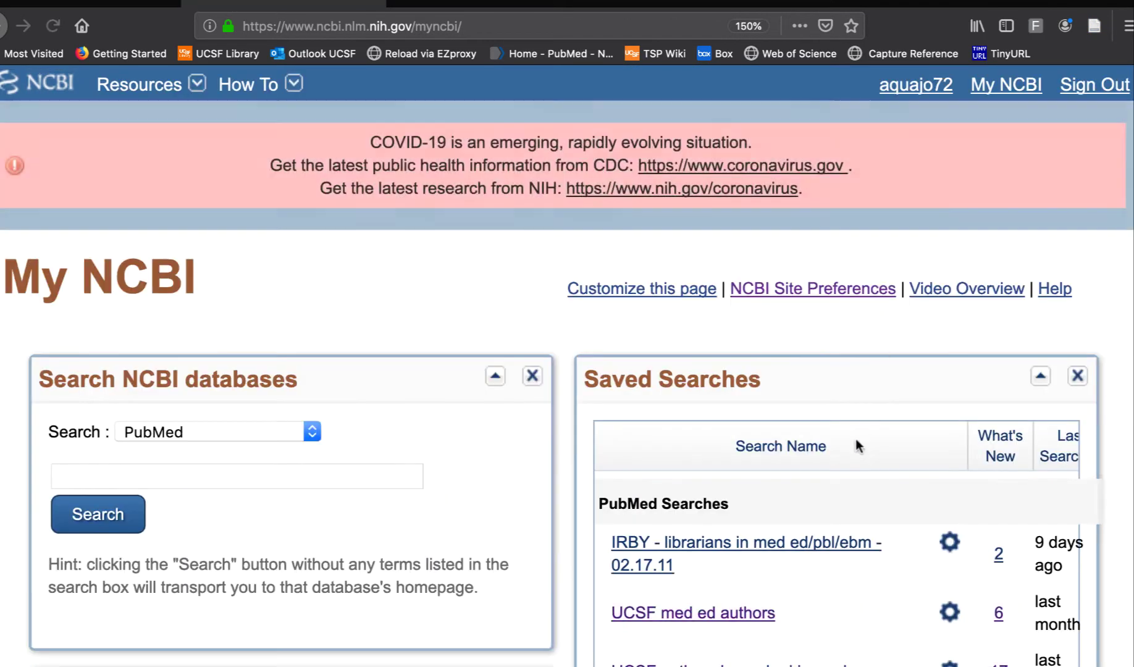
scroll(829, 514, "down", 3)
scroll(829, 526, "down", 2)
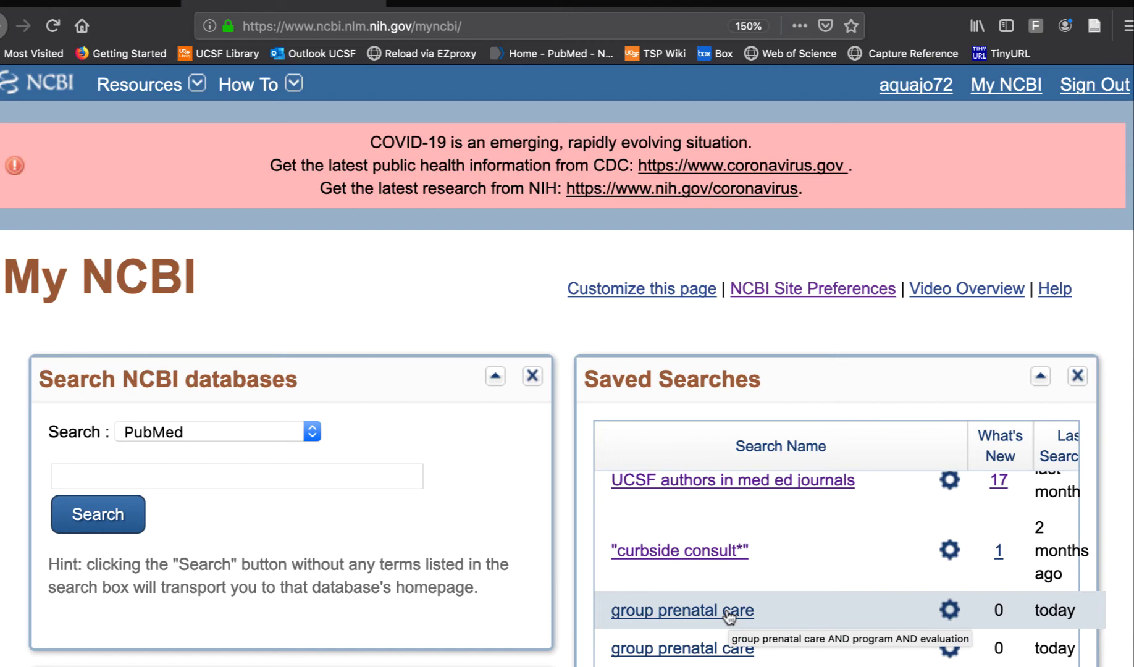
scroll(728, 616, "up", 1)
scroll(728, 617, "up", 2)
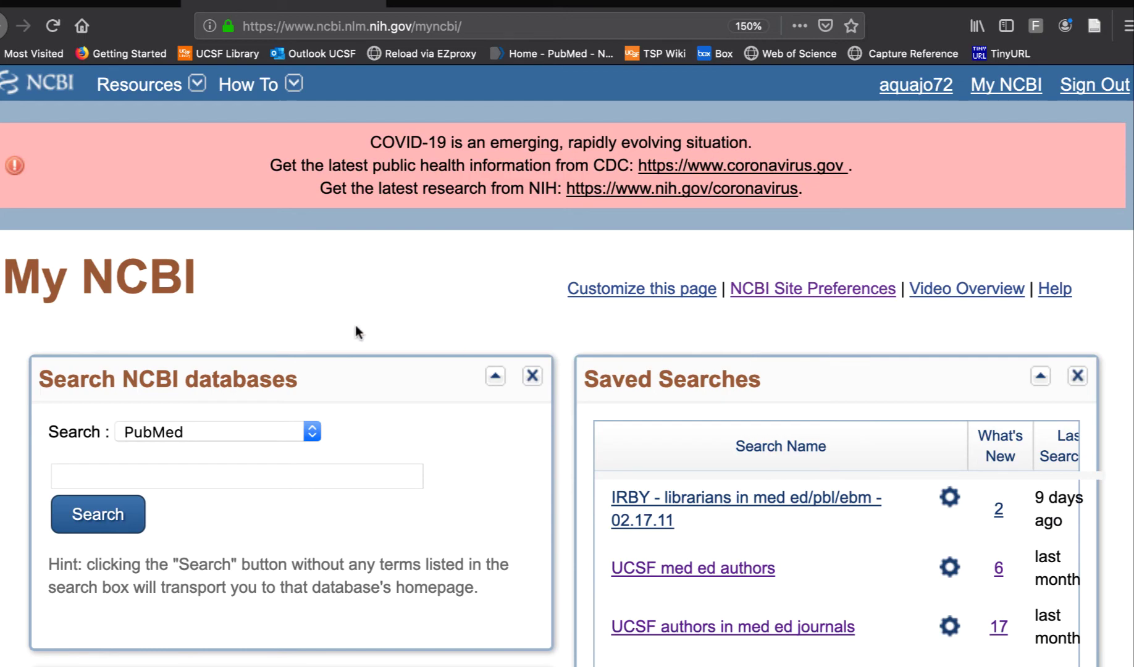
scroll(356, 326, "down", 1)
scroll(356, 326, "down", 3)
scroll(357, 325, "down", 5)
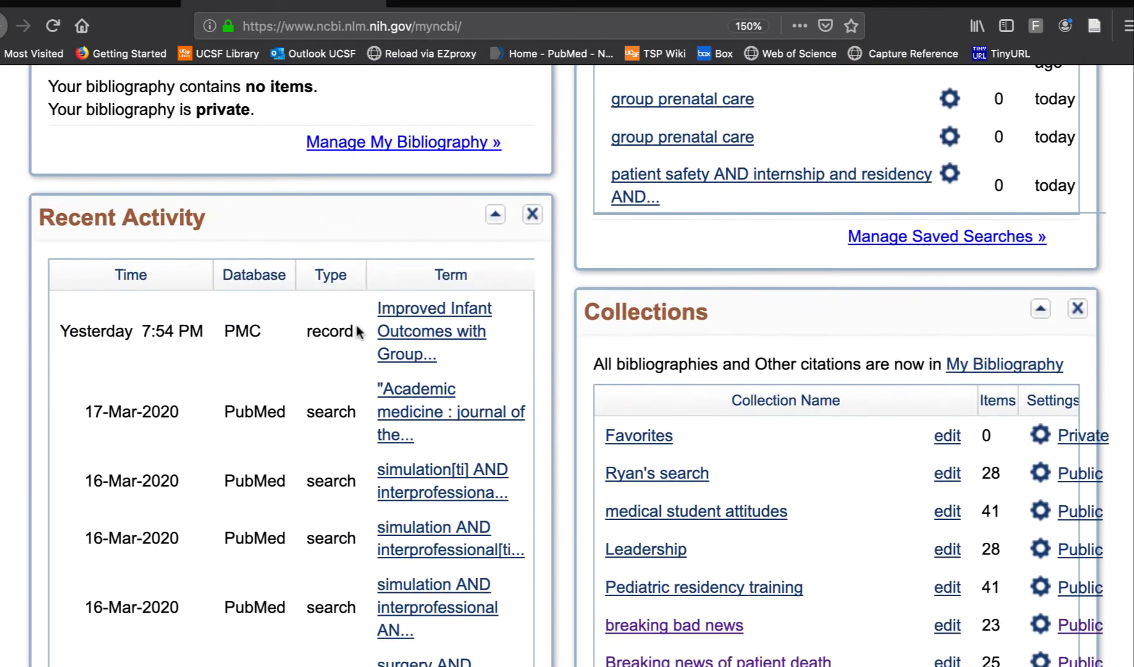
scroll(356, 326, "down", 3)
scroll(357, 330, "down", 3)
scroll(356, 330, "down", 3)
scroll(357, 330, "down", 2)
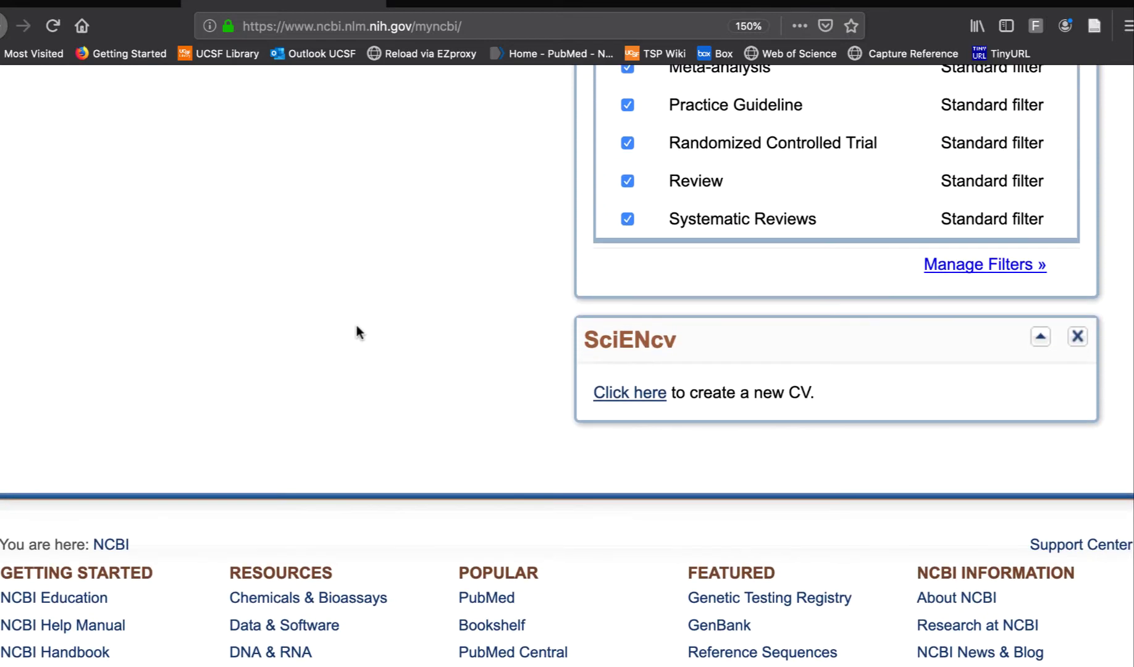
left_click(483, 606)
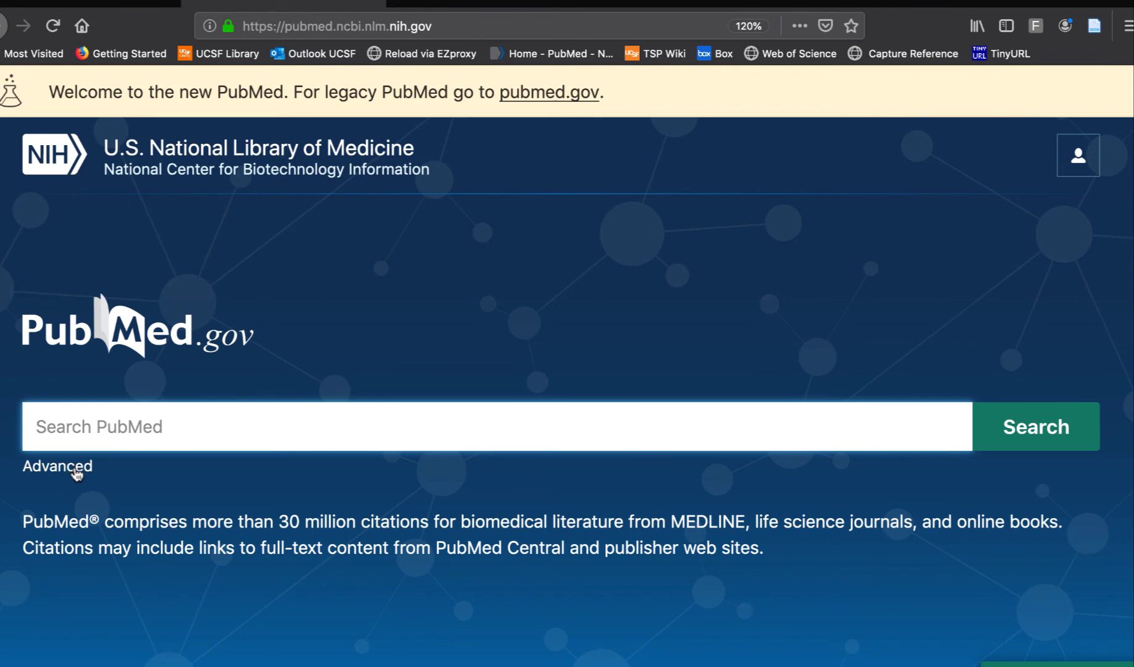
Save the search history from Advanced Search as the PubMedSearchHistory.csv file
left_click(77, 470)
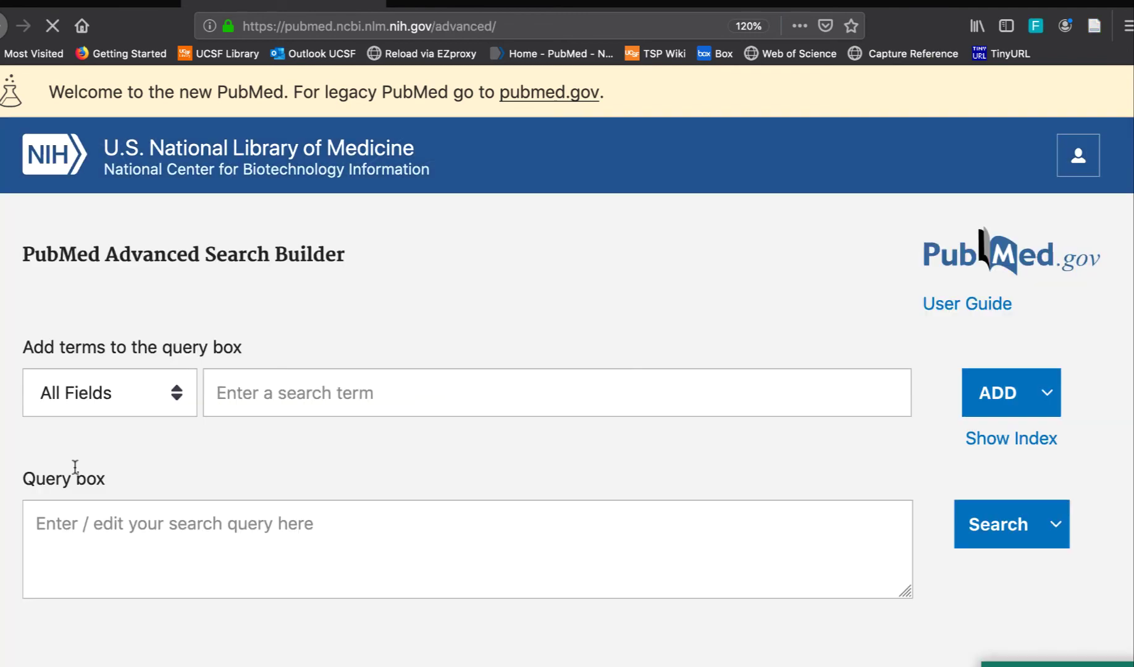
scroll(236, 487, "down", 2)
scroll(235, 487, "down", 4)
scroll(236, 486, "down", 3)
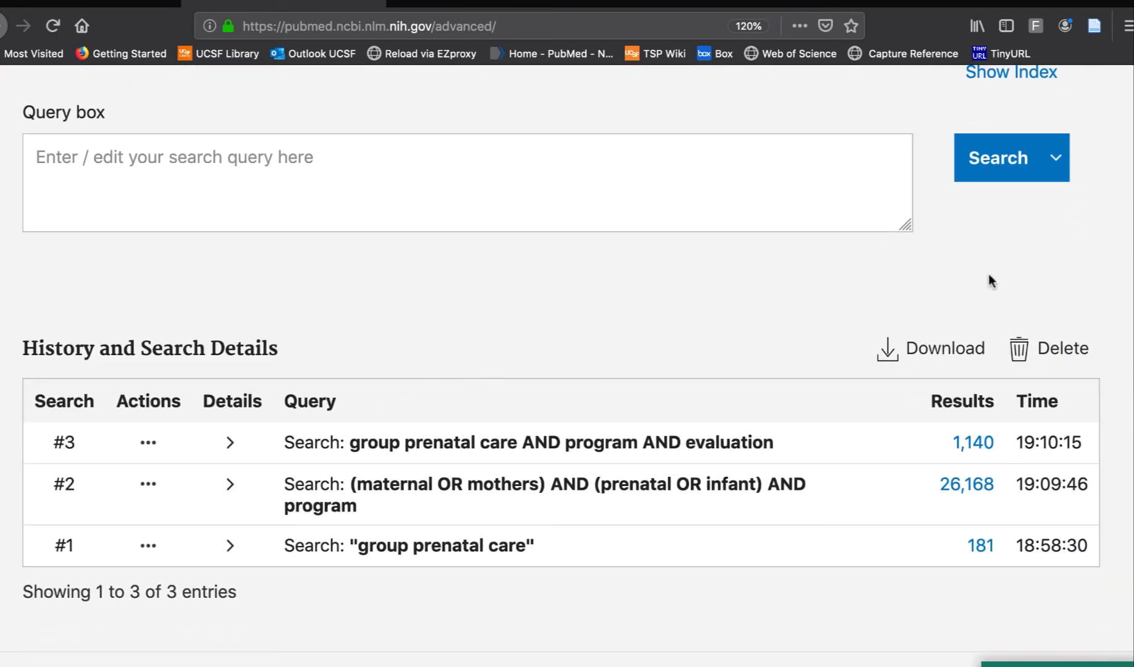
left_click(955, 353)
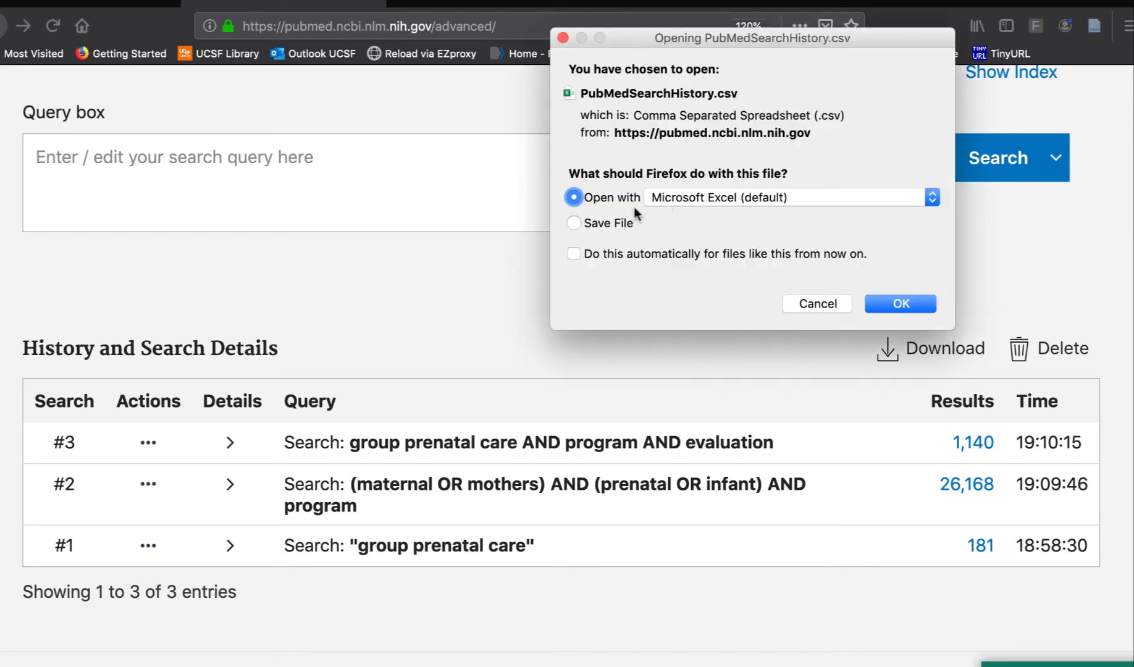
left_click(573, 222)
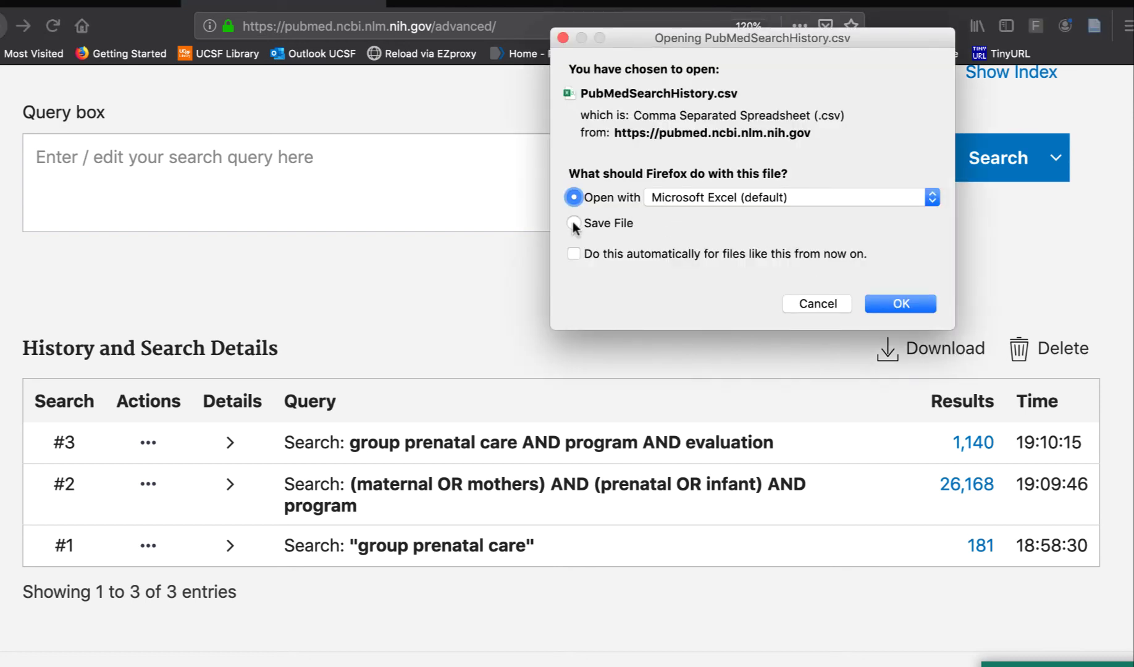
left_click(892, 309)
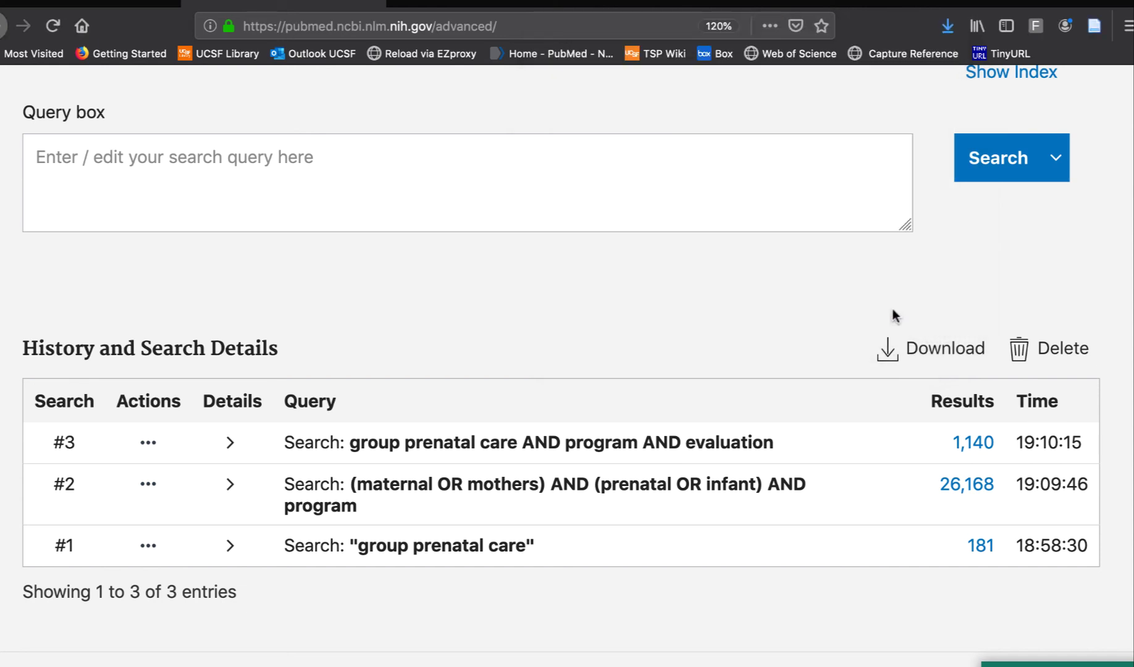